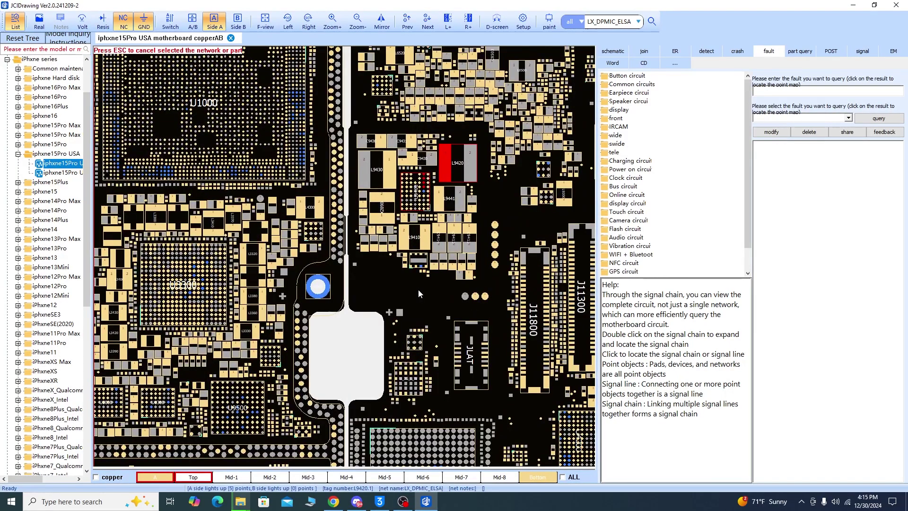
# - Highlight the PP1V8_S2 net from pin C65 of U1000 and trace its points across the board, including around J11800 and J11300
pyautogui.scroll(-2, 333, 262)
pyautogui.scroll(5, 334, 262)
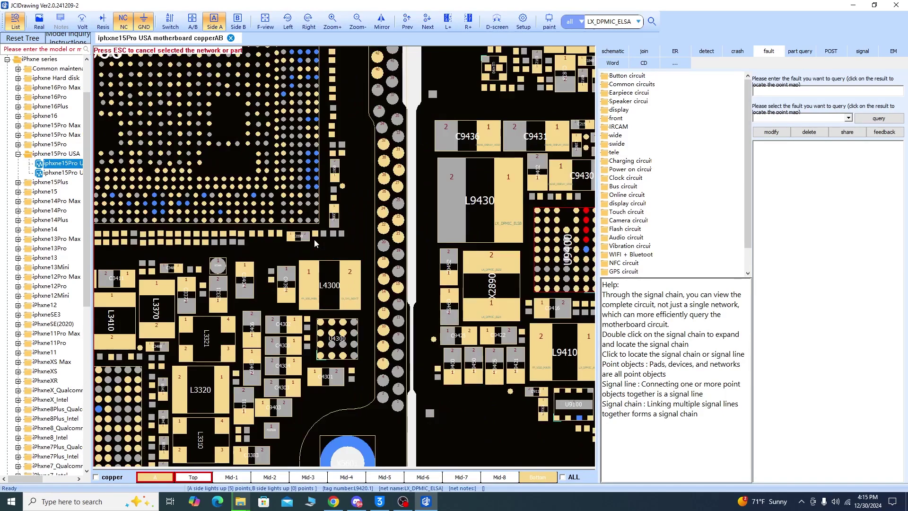
pyautogui.click(344, 257)
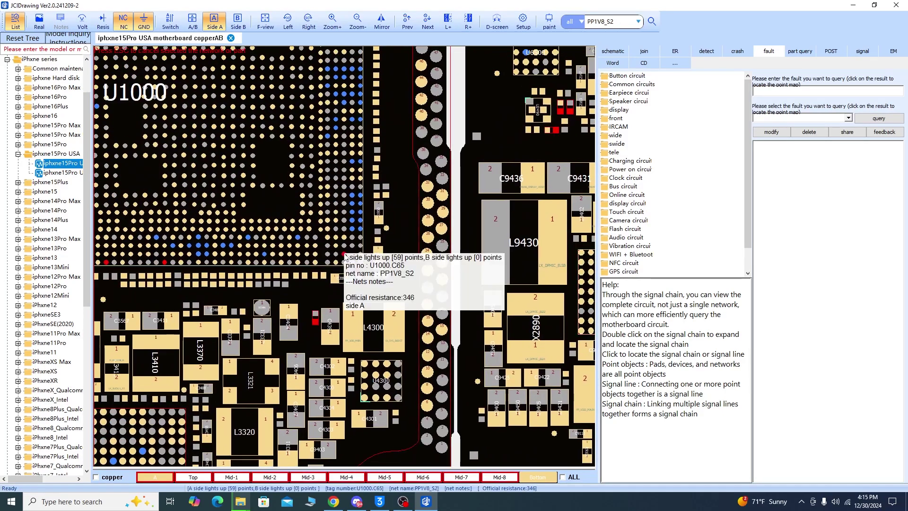
pyautogui.scroll(-6, 388, 263)
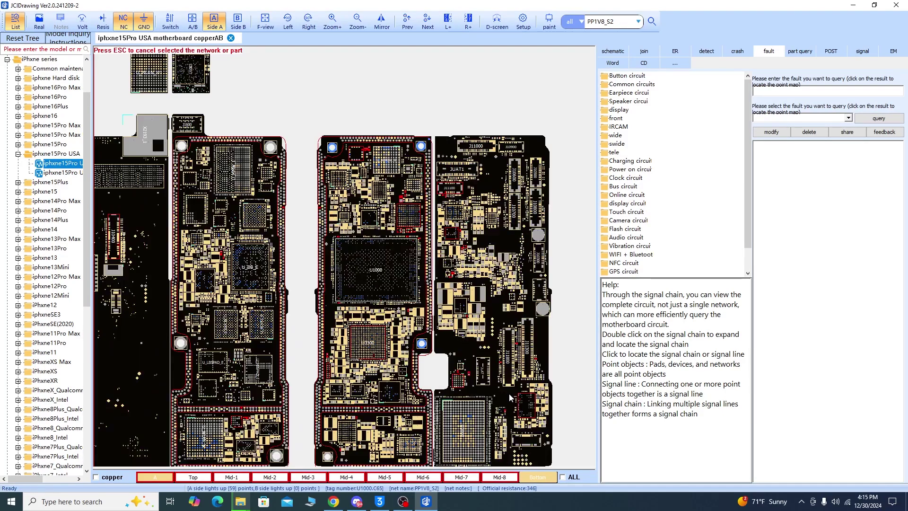
pyautogui.moveTo(510, 396); pyautogui.dragTo(458, 348)
pyautogui.scroll(5, 454, 313)
pyautogui.moveTo(570, 269); pyautogui.dragTo(493, 286)
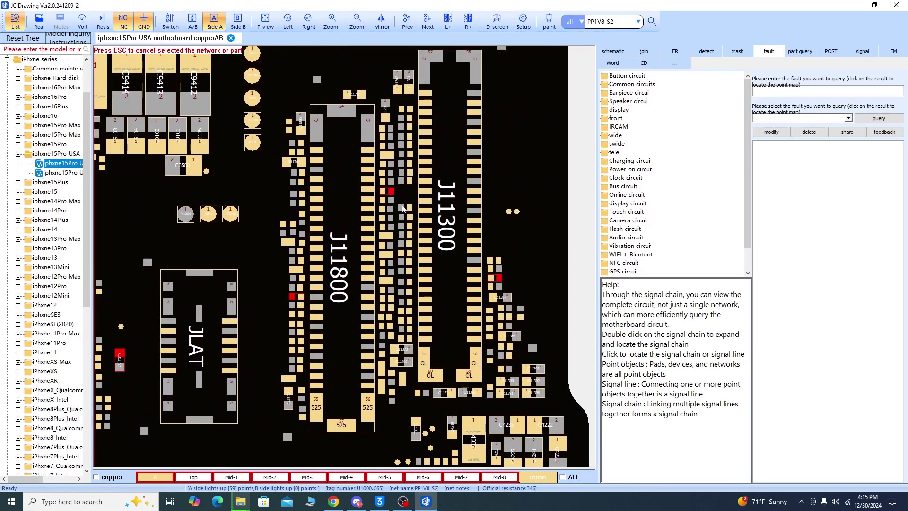
pyautogui.scroll(-5, 390, 197)
pyautogui.scroll(3, 329, 220)
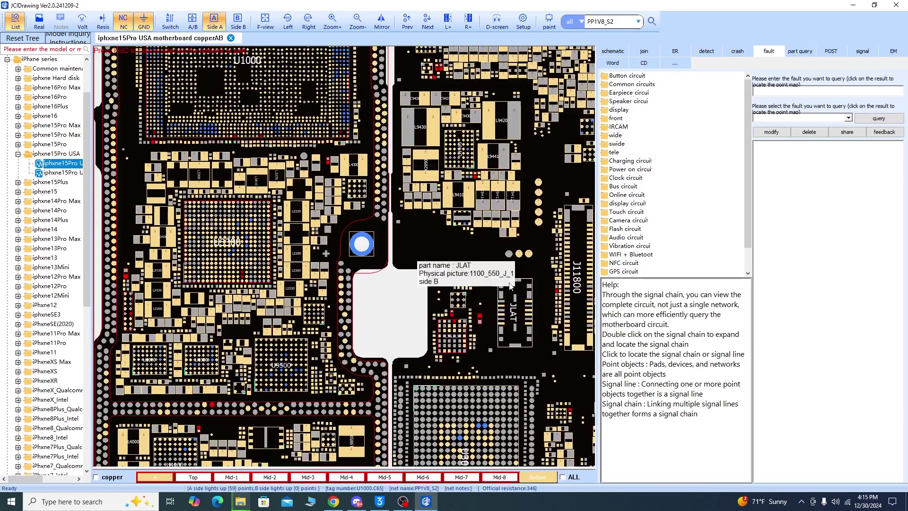
# - Highlight the PP1V1_VDD2H_DDR_S2 net from pin D64 of U1000 and check its points beside JUAT2 and across the board
pyautogui.scroll(3, 338, 131)
pyautogui.click(336, 133)
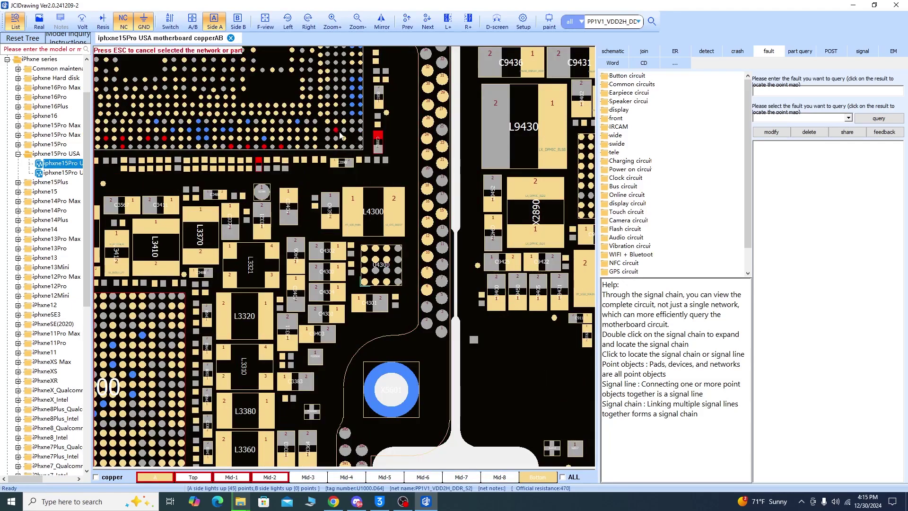
pyautogui.scroll(-5, 476, 205)
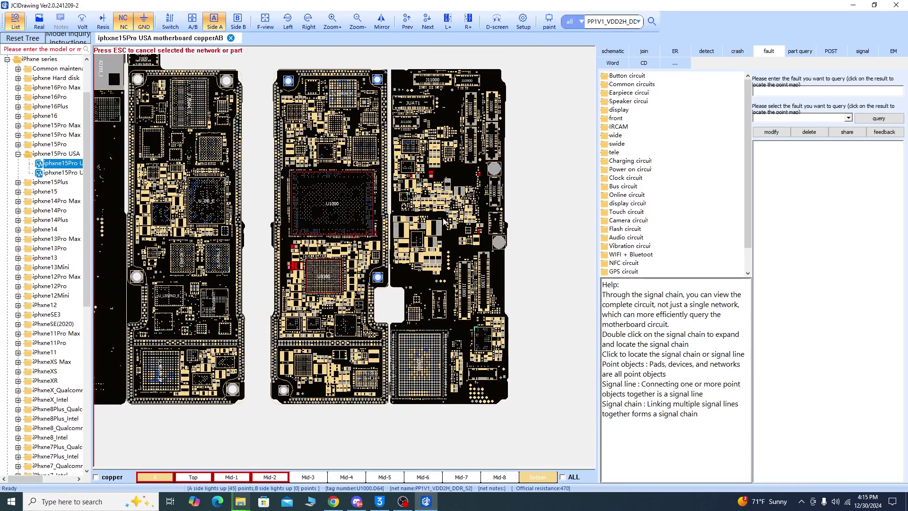
pyautogui.scroll(5, 463, 228)
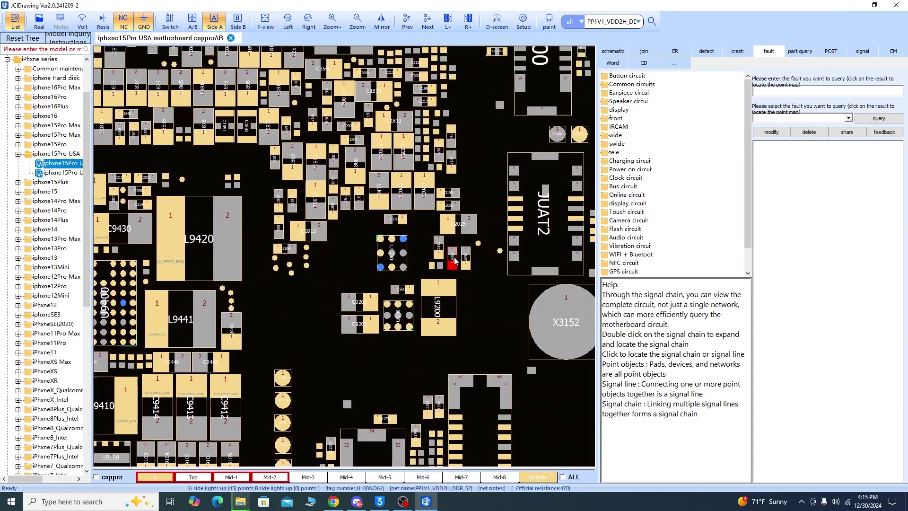
pyautogui.scroll(-5, 454, 262)
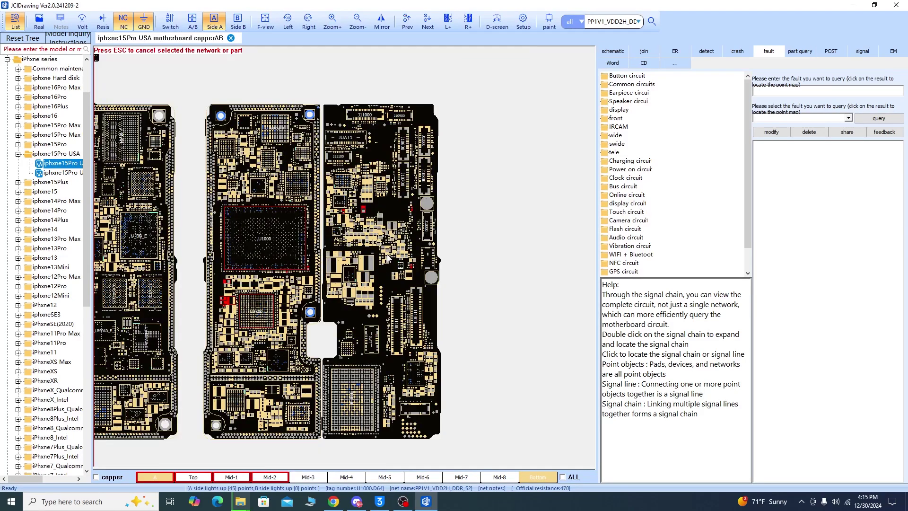
# - Highlight the PP0V5_VDDOL_S1 net from pin D66 of U1000 and trace its points on both board halves
pyautogui.scroll(5, 316, 272)
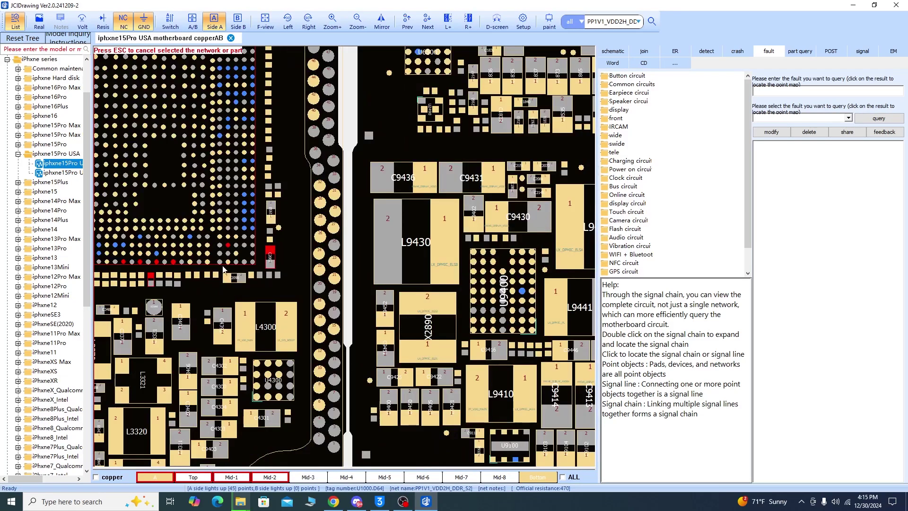
pyautogui.click(228, 263)
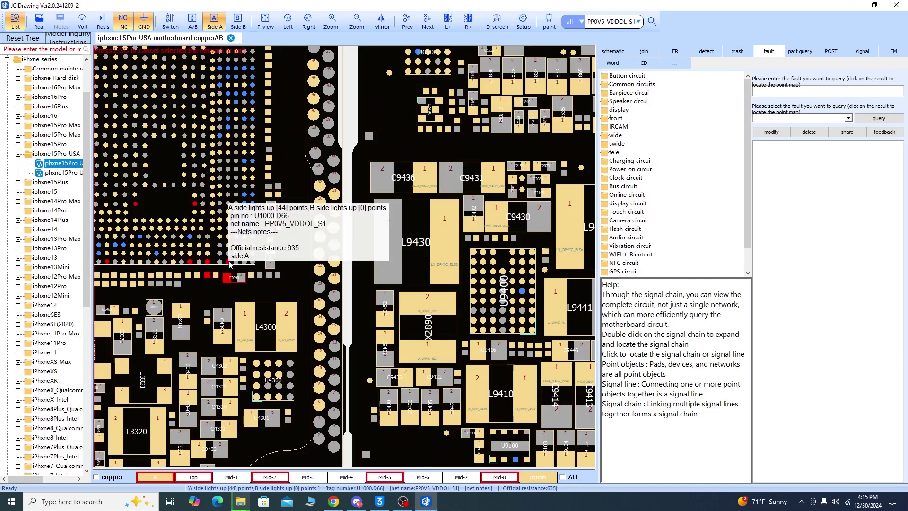
pyautogui.moveTo(273, 280); pyautogui.dragTo(351, 272)
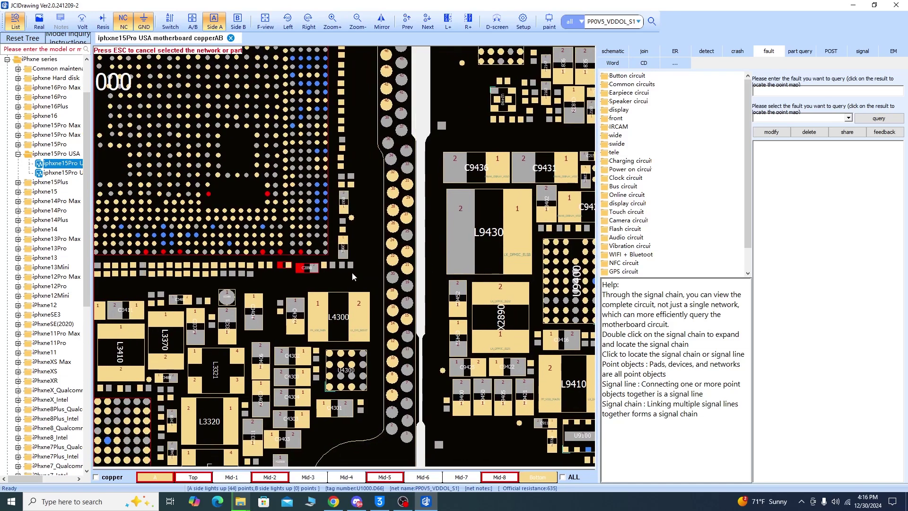
pyautogui.scroll(-5, 352, 271)
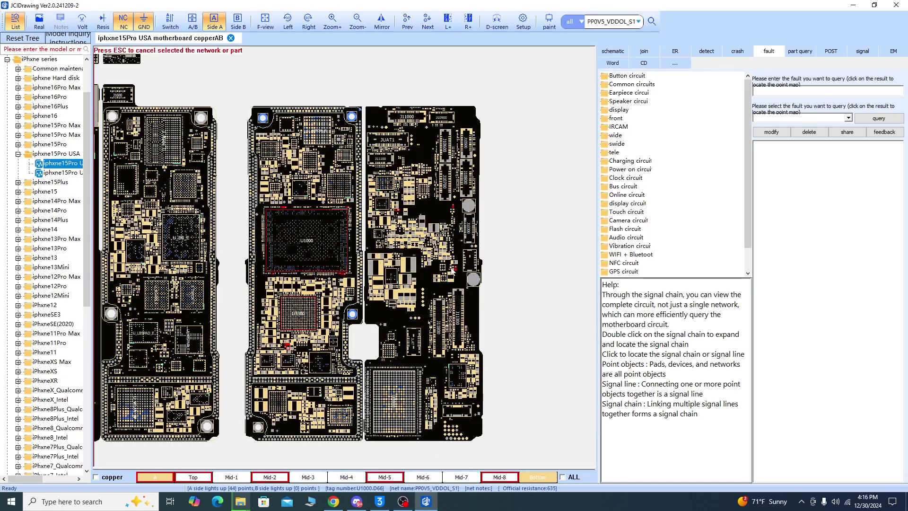
pyautogui.scroll(5, 459, 269)
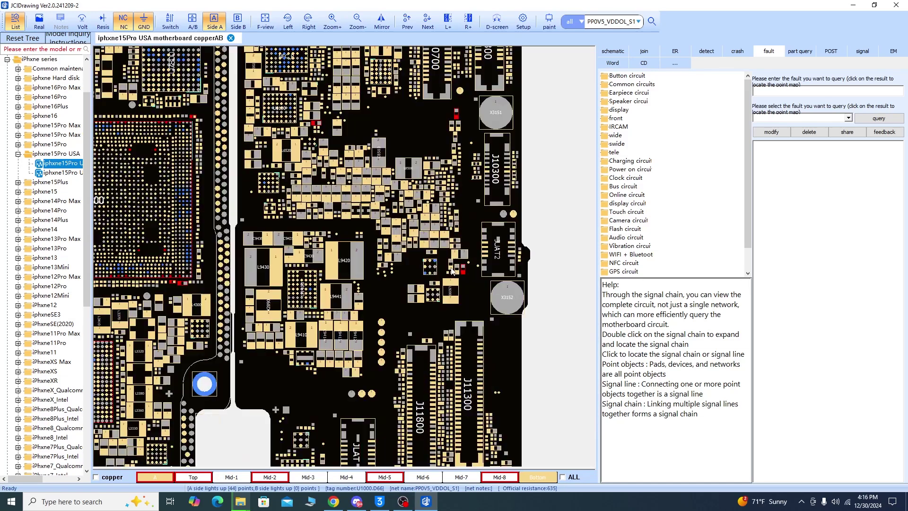
# - Highlight PP1V8_S2 from U1000 again and examine its points around JLAT, U9500 and the board edge
pyautogui.click(184, 278)
pyautogui.moveTo(436, 415); pyautogui.dragTo(370, 320)
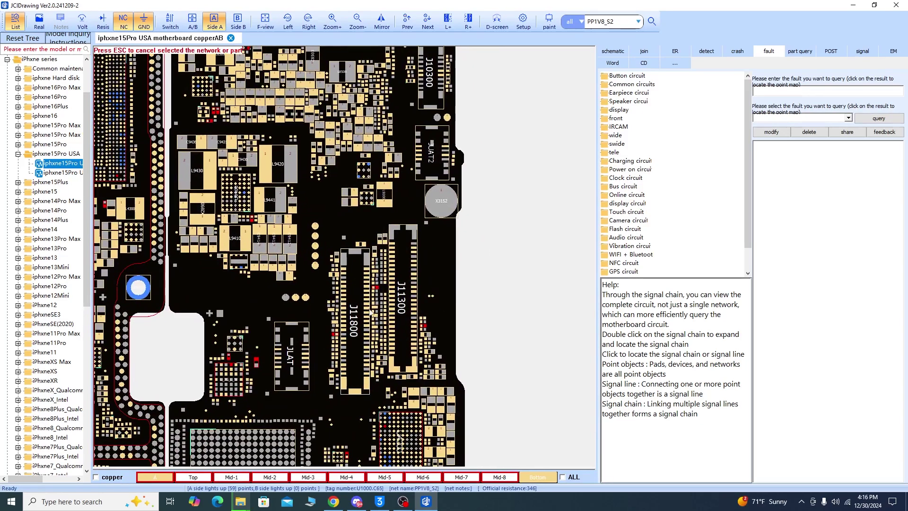
pyautogui.moveTo(254, 362); pyautogui.dragTo(335, 313)
pyautogui.click(278, 318)
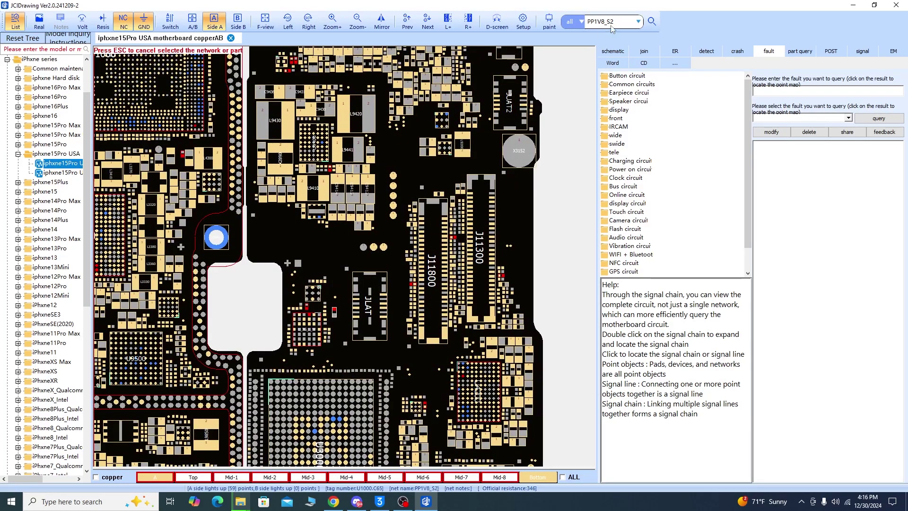
pyautogui.moveTo(246, 219); pyautogui.dragTo(433, 243)
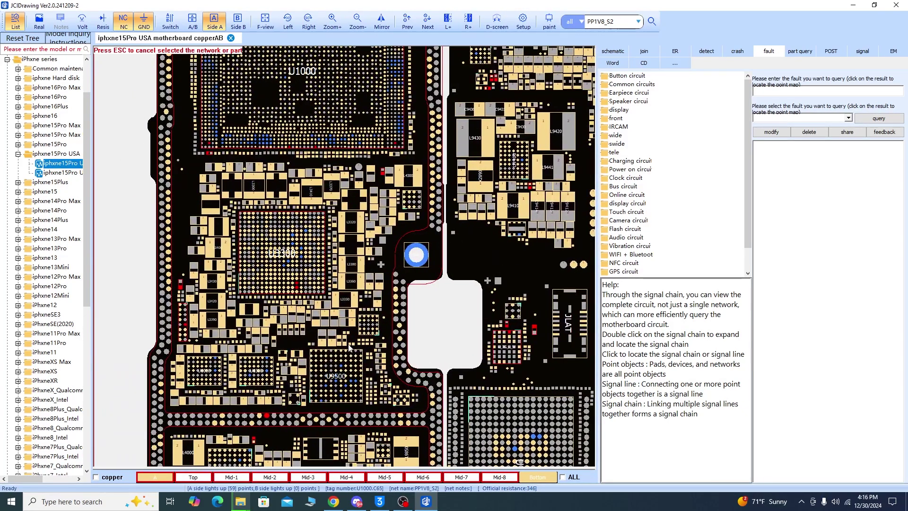
pyautogui.moveTo(349, 347); pyautogui.dragTo(339, 320)
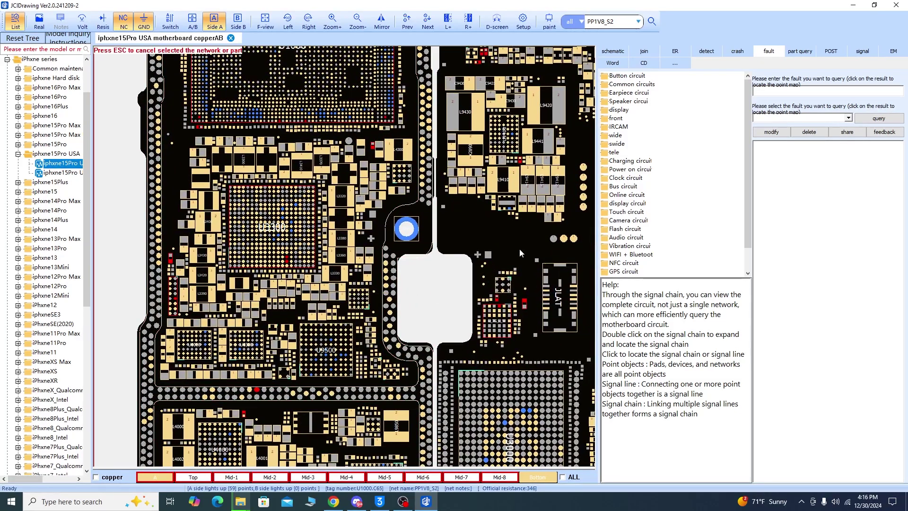
# - Highlight the PP_NAND_VDDIO1_R net and the PP2V625_NAND_S0 net from their pins on the NAND chip U3000
pyautogui.scroll(-5, 520, 242)
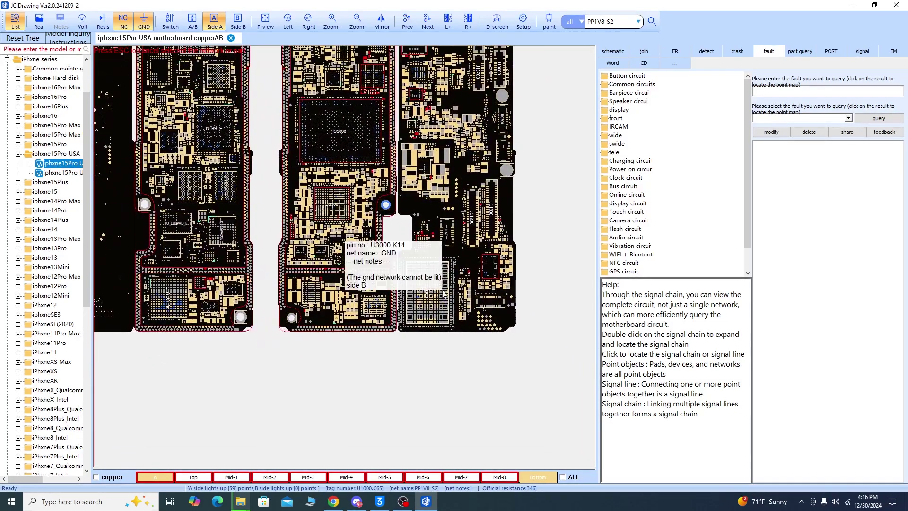
pyautogui.scroll(3, 425, 294)
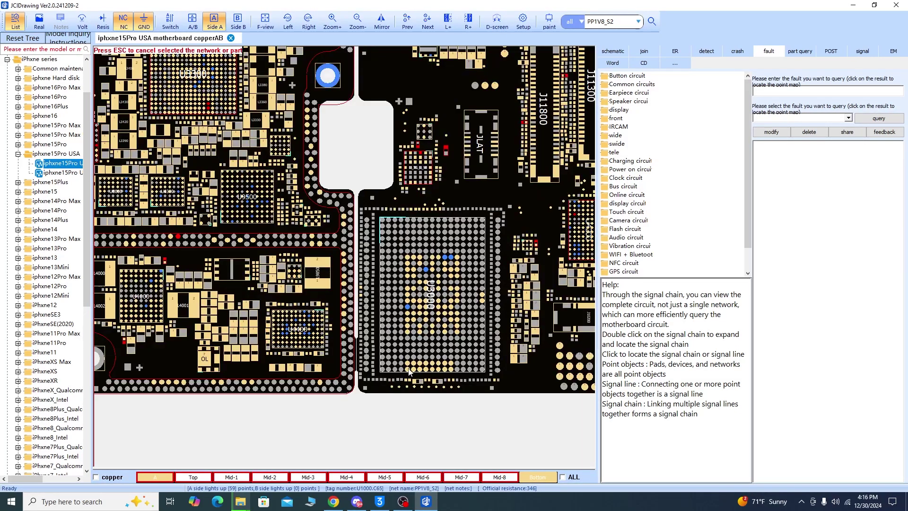
pyautogui.click(409, 372)
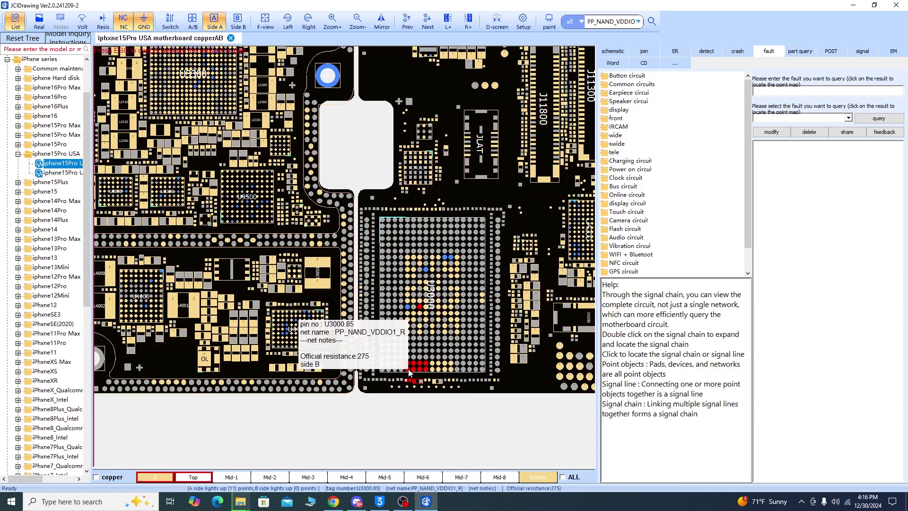
pyautogui.click(407, 331)
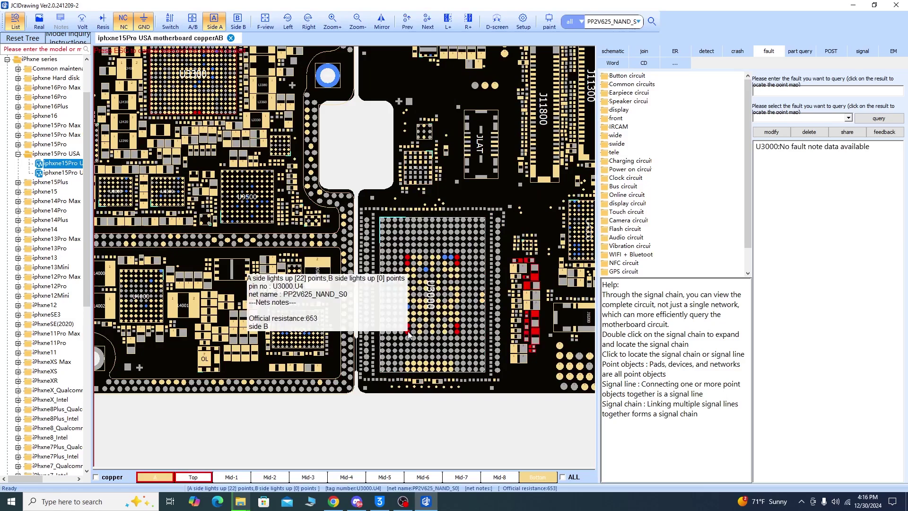
# - Check the PCIe clock, transmit and receive nets between the AP and NAND on U3000, including pins T6, U8 and T10
pyautogui.moveTo(409, 334); pyautogui.dragTo(387, 327)
pyautogui.click(390, 318)
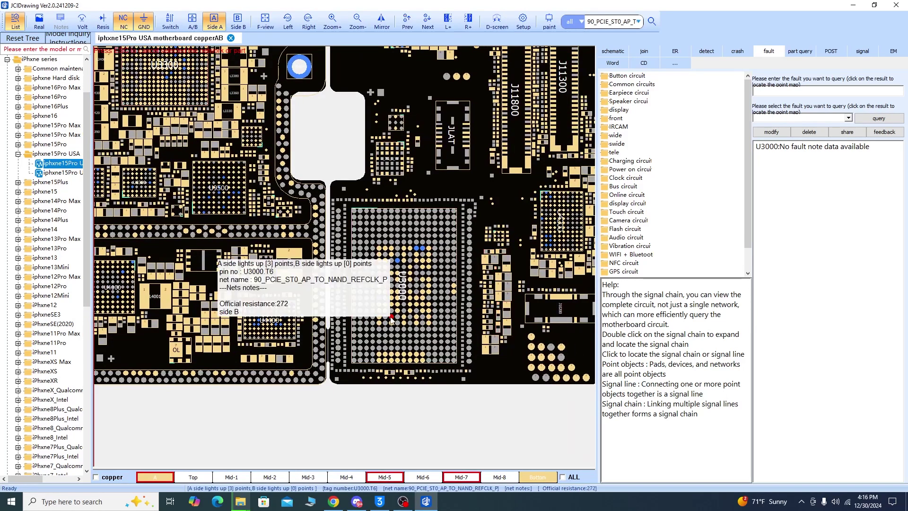
pyautogui.click(392, 323)
pyautogui.click(404, 324)
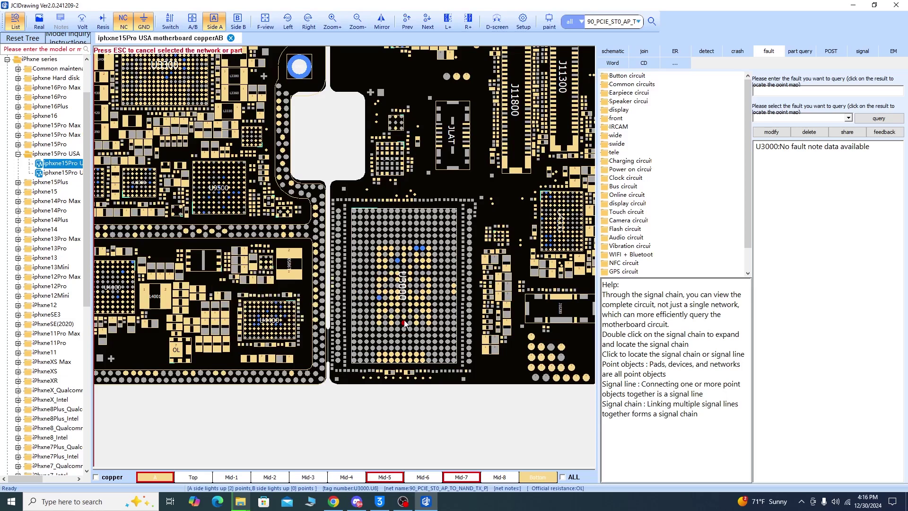
pyautogui.click(404, 317)
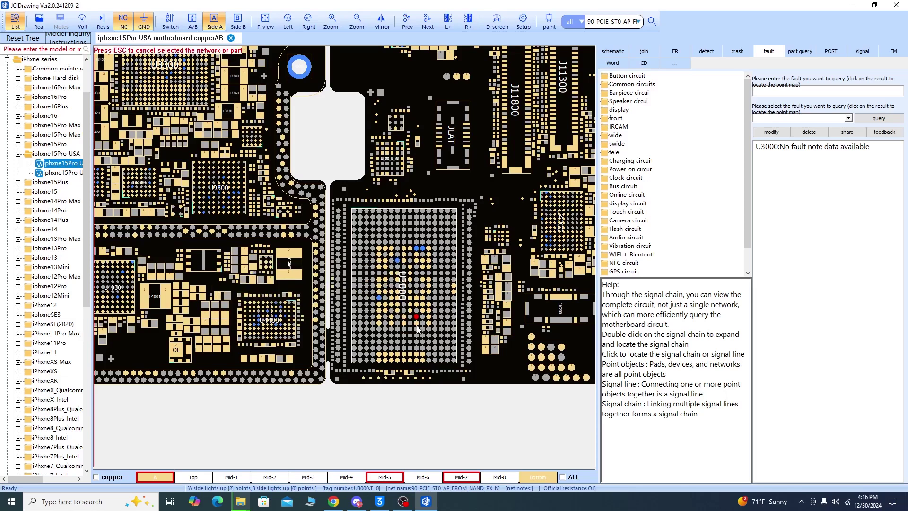
pyautogui.click(416, 324)
# - Highlight the U3000 supply nets PP2V625_NAND_S0, PP1V24_S0 and PP0V83_NAND_S0 in turn and inspect the connected capacitors
pyautogui.click(429, 325)
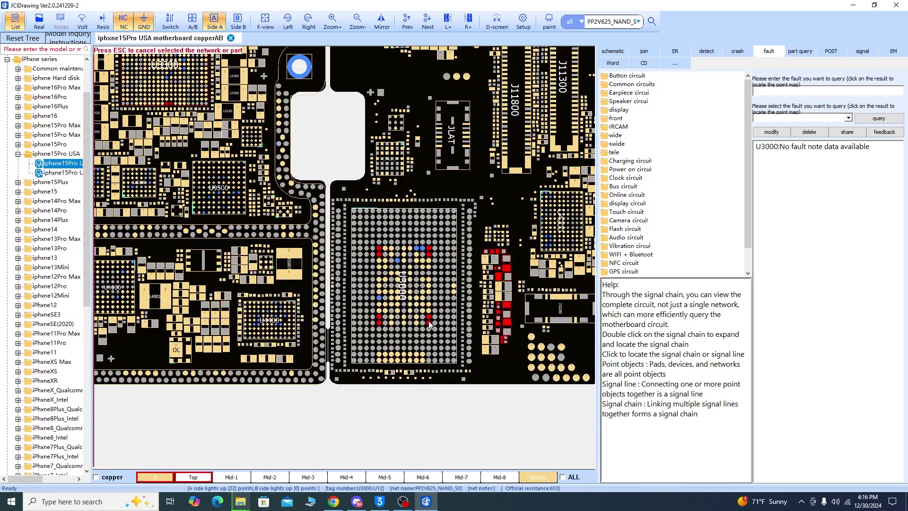
pyautogui.click(430, 313)
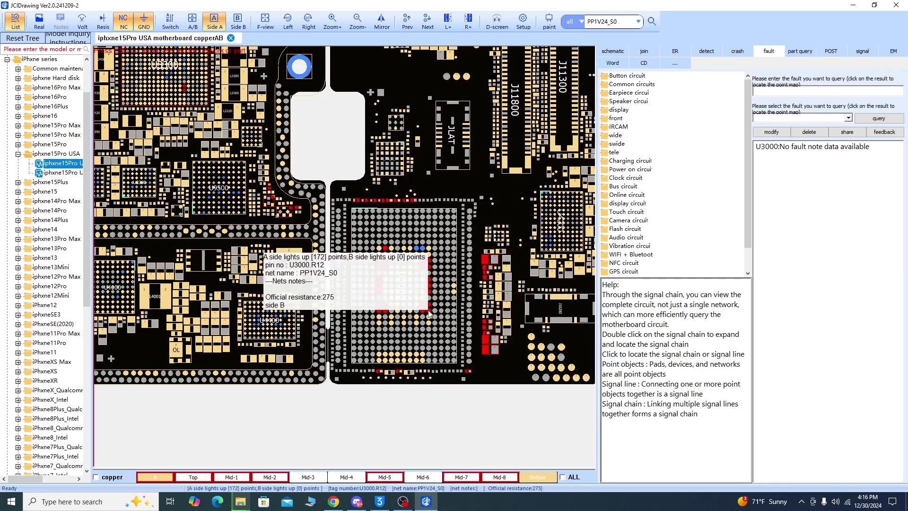
pyautogui.click(411, 313)
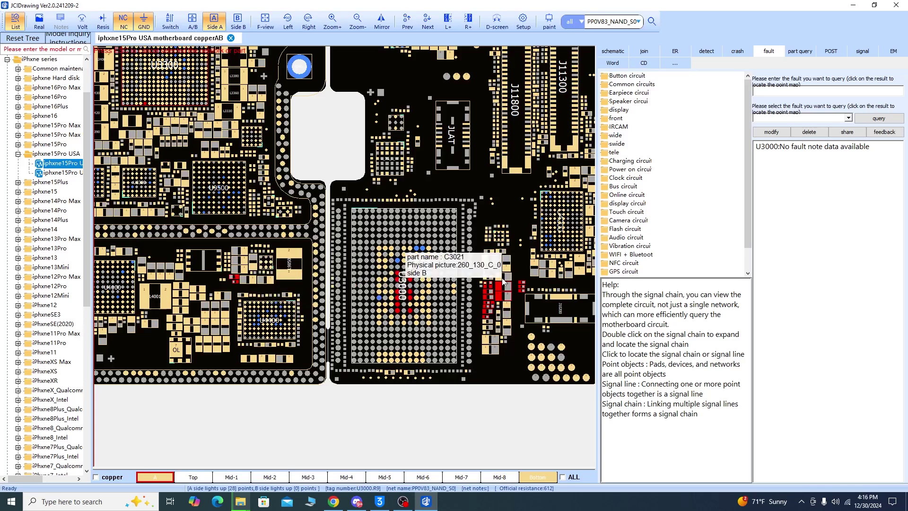
pyautogui.moveTo(485, 267); pyautogui.dragTo(440, 323)
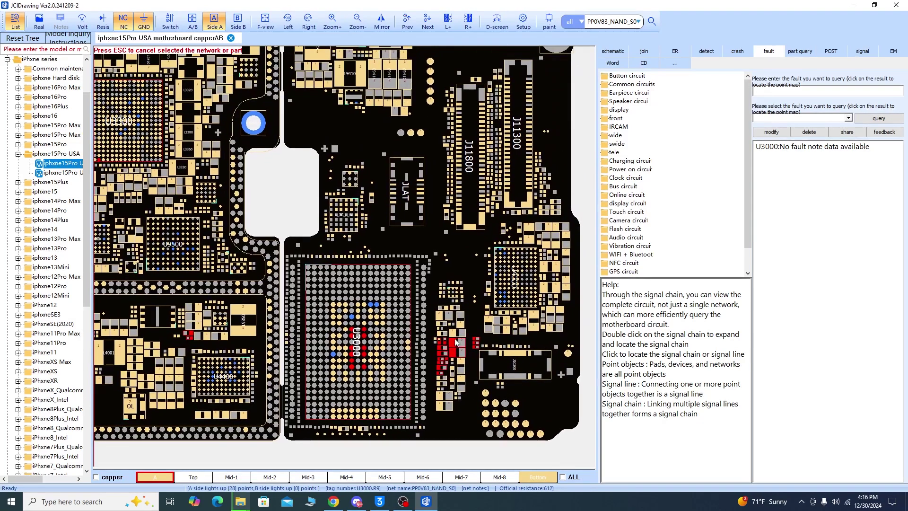
# - Examine the highlighted points of the PP1V1_VDD2H_DDR_S2 net around JUAT2, U1000 and U3300
pyautogui.click(372, 198)
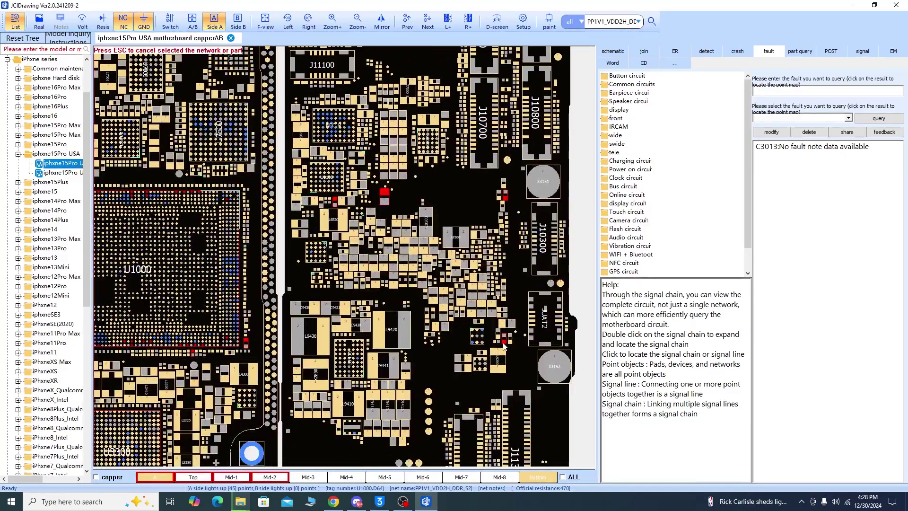
pyautogui.moveTo(503, 347)
pyautogui.moveTo(483, 362); pyautogui.dragTo(547, 316)
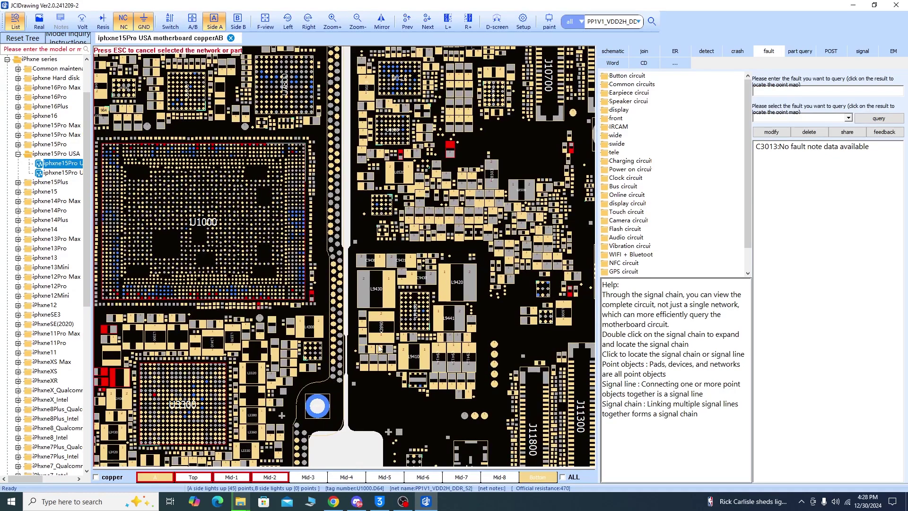
pyautogui.moveTo(437, 359); pyautogui.dragTo(473, 323)
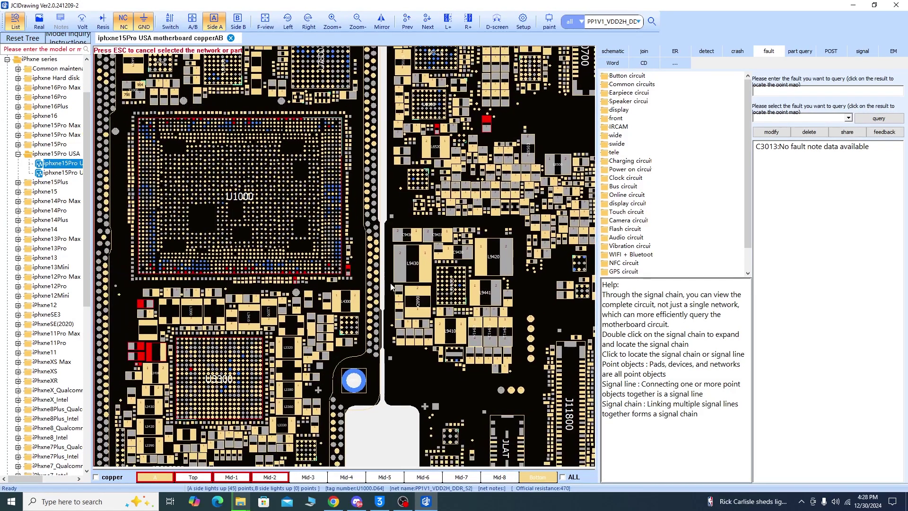
pyautogui.moveTo(302, 246); pyautogui.dragTo(321, 264)
pyautogui.click(416, 317)
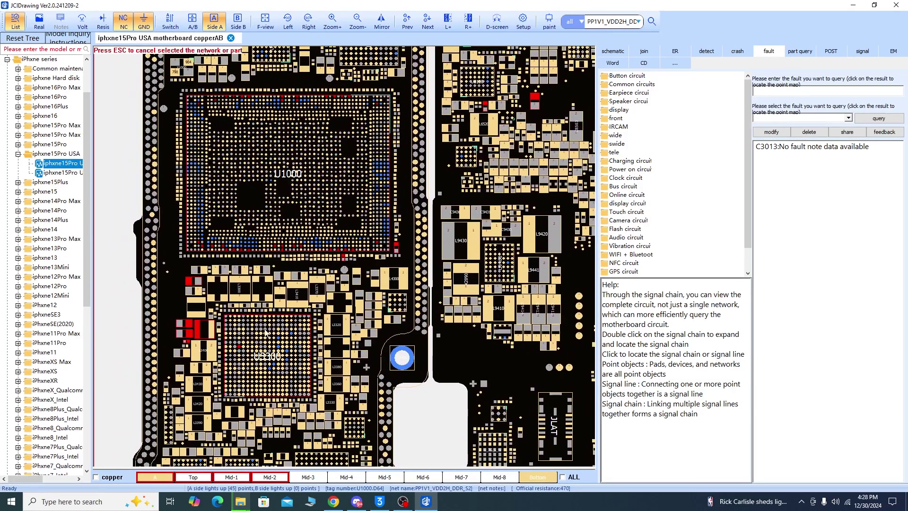
# - Inspect pin D12 of U3300 on the highlighted DDR net up close, and view the surrounding board area
pyautogui.scroll(5, 265, 336)
pyautogui.scroll(4, 248, 313)
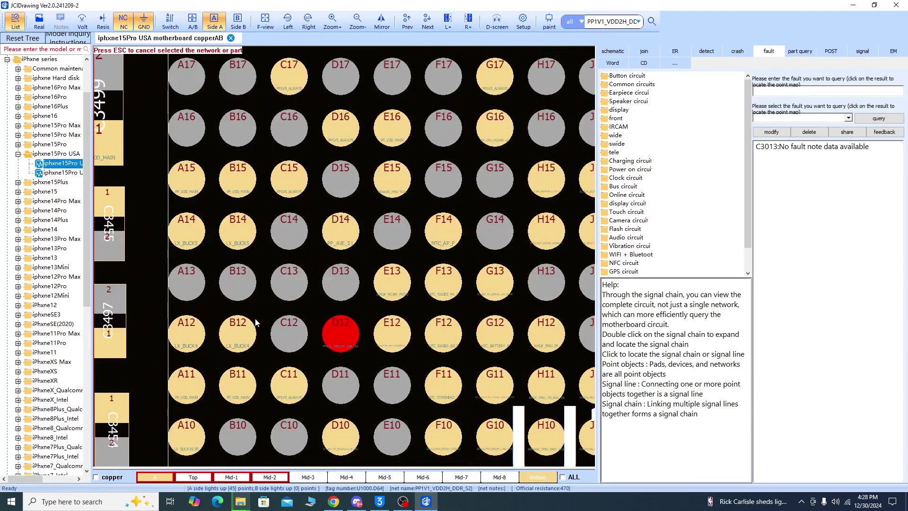
pyautogui.scroll(-8, 307, 336)
pyautogui.scroll(6, 307, 337)
pyautogui.scroll(-3, 371, 362)
pyautogui.scroll(1, 377, 336)
pyautogui.scroll(-1, 449, 331)
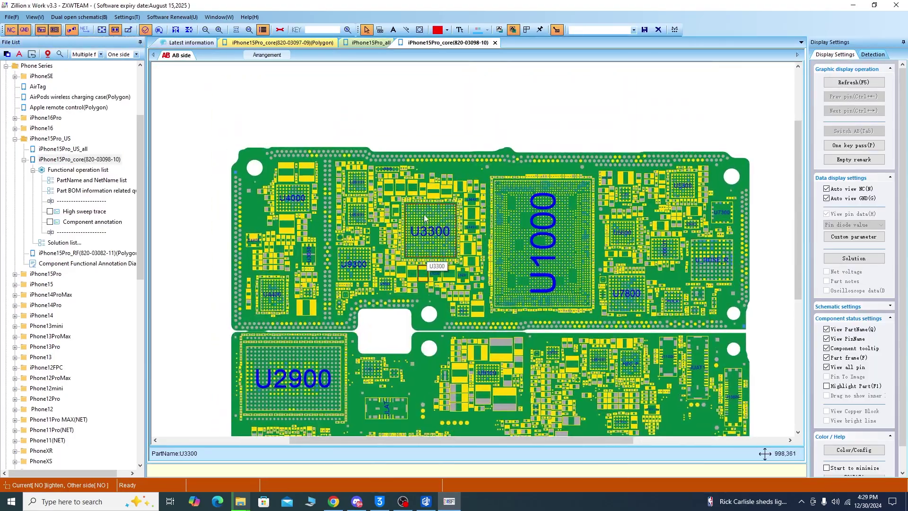
# - Highlight the net at pin G8 of U3300 and check where it connects on U1000
pyautogui.scroll(5, 423, 215)
pyautogui.click(413, 242)
pyautogui.scroll(-4, 413, 243)
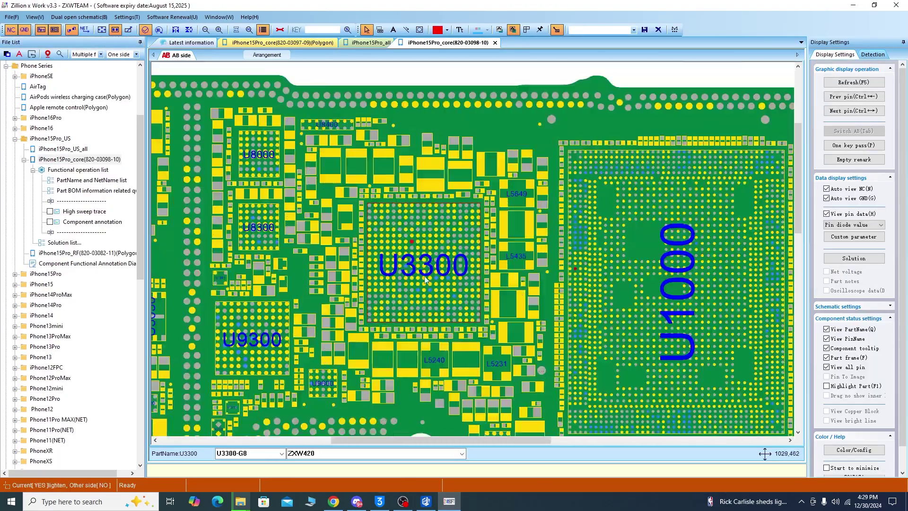
pyautogui.scroll(1, 424, 283)
pyautogui.scroll(-1, 426, 284)
pyautogui.scroll(-5, 428, 287)
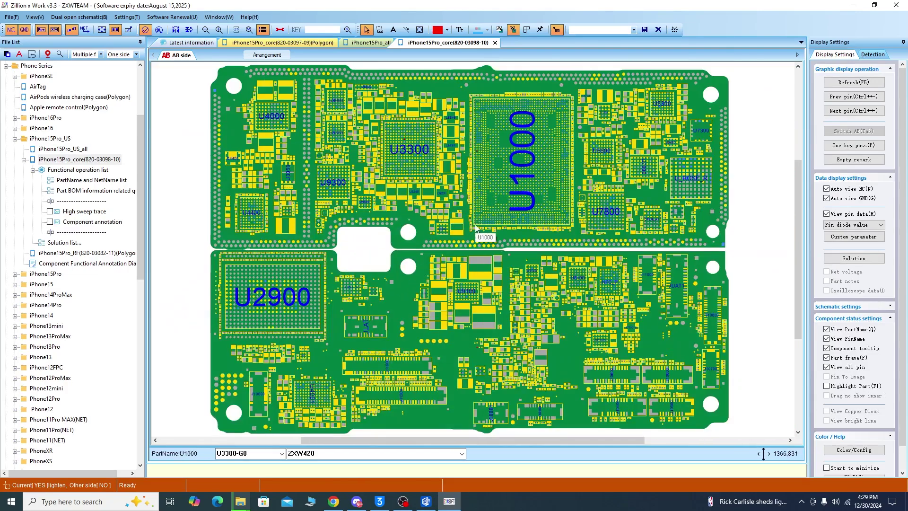
# - Highlight the nets of U1000 pin C39 and capacitor C7704 in turn and look for their connected points across the board
pyautogui.scroll(2, 470, 228)
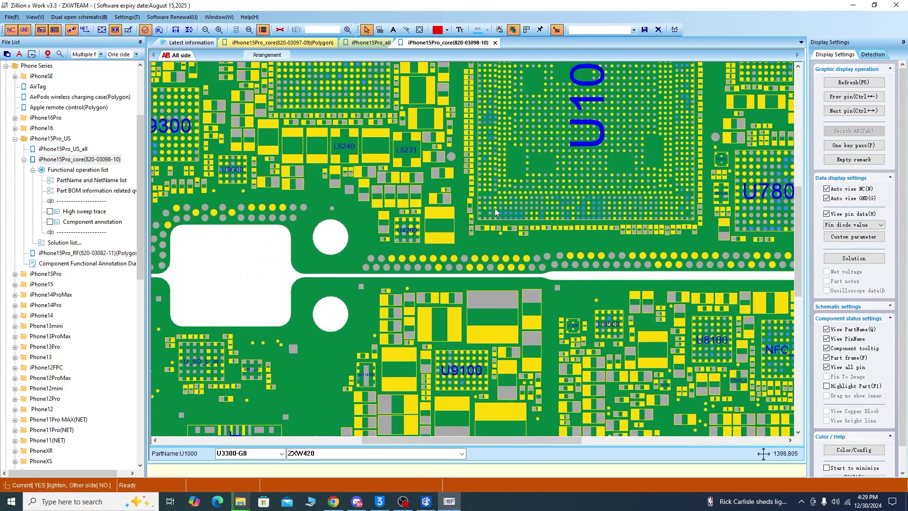
pyautogui.scroll(-2, 496, 214)
pyautogui.scroll(2, 520, 338)
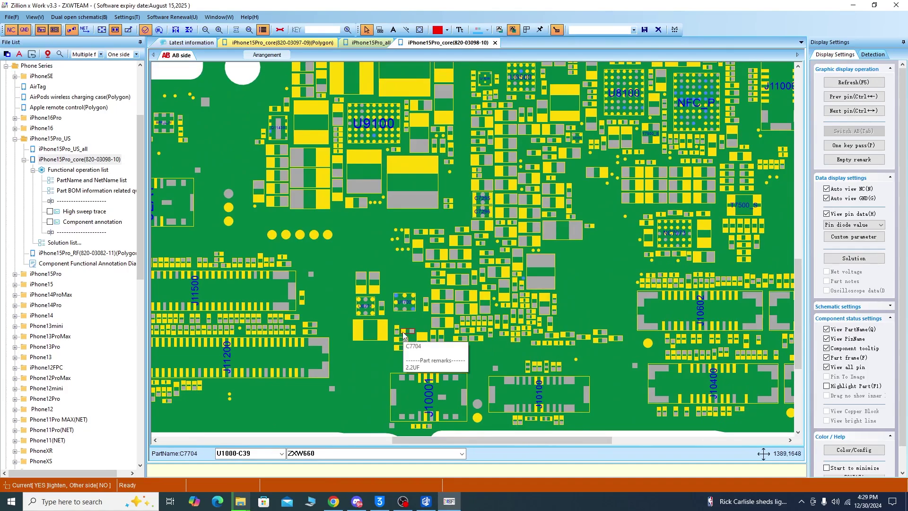
pyautogui.scroll(-2, 416, 342)
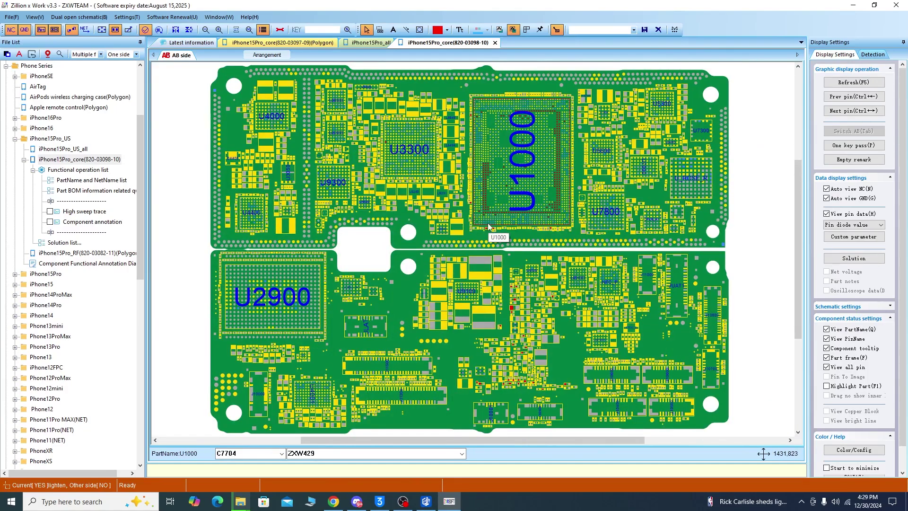
# - Highlight net ZXW426 from capacitor C7706 and inspect its pin D12 on U3300 up close
pyautogui.scroll(3, 518, 303)
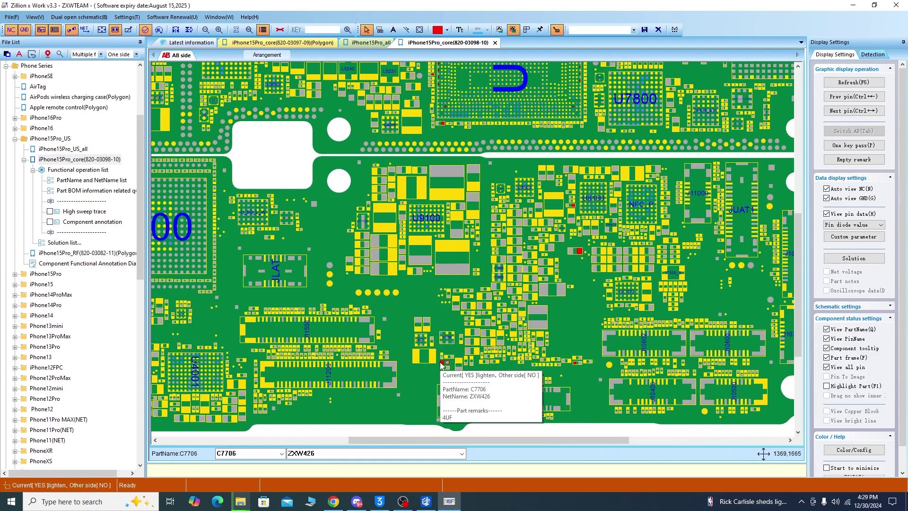
pyautogui.moveTo(466, 200); pyautogui.dragTo(507, 347)
pyautogui.scroll(1, 428, 216)
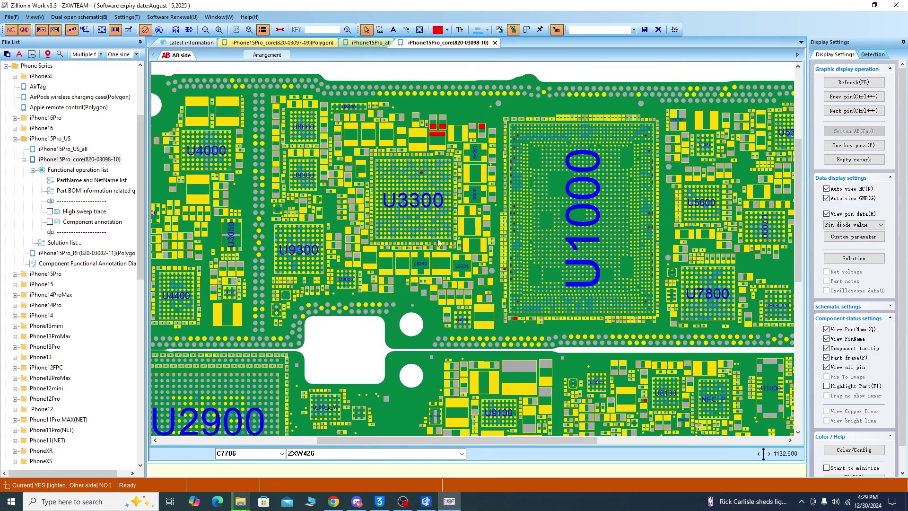
pyautogui.scroll(3, 420, 173)
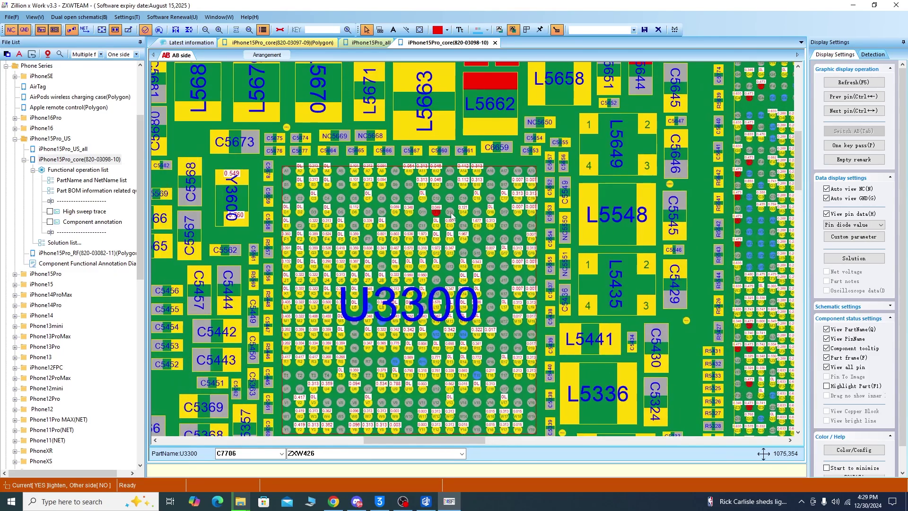
pyautogui.scroll(2, 450, 214)
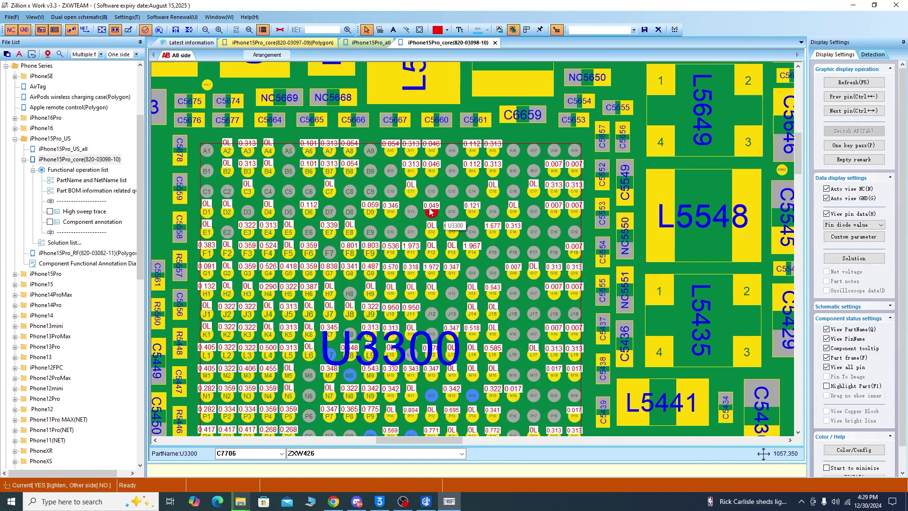
pyautogui.scroll(2, 430, 213)
pyautogui.scroll(-2, 492, 264)
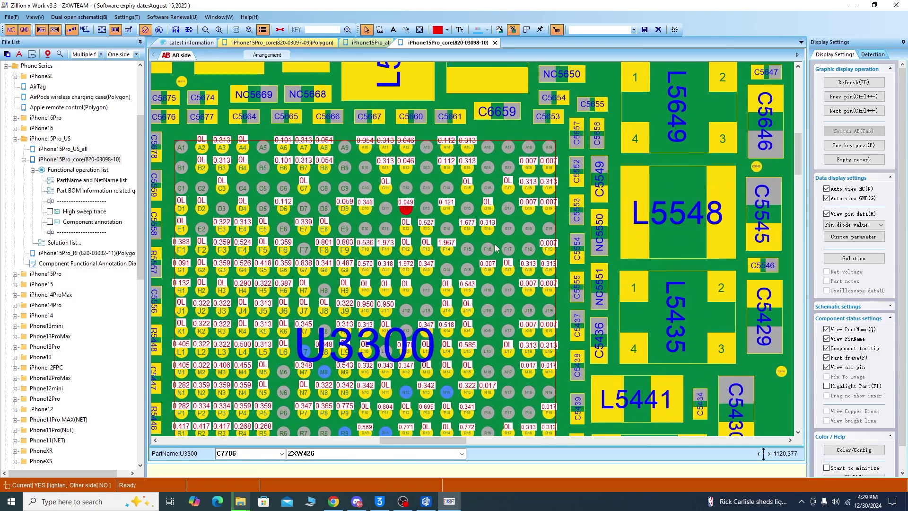
# - Trace the highlighted C7706 net from U3300 to its points around U1000, U9100 and U8100
pyautogui.scroll(-4, 544, 274)
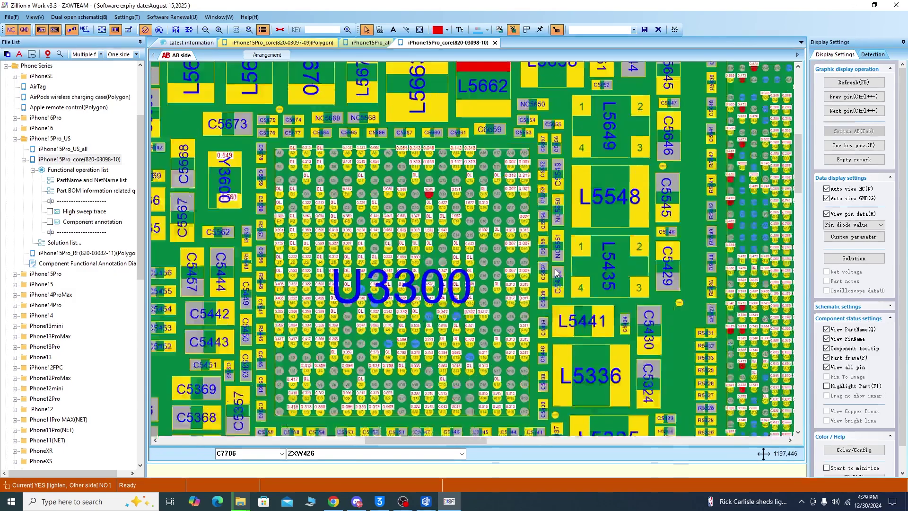
pyautogui.scroll(-5, 548, 265)
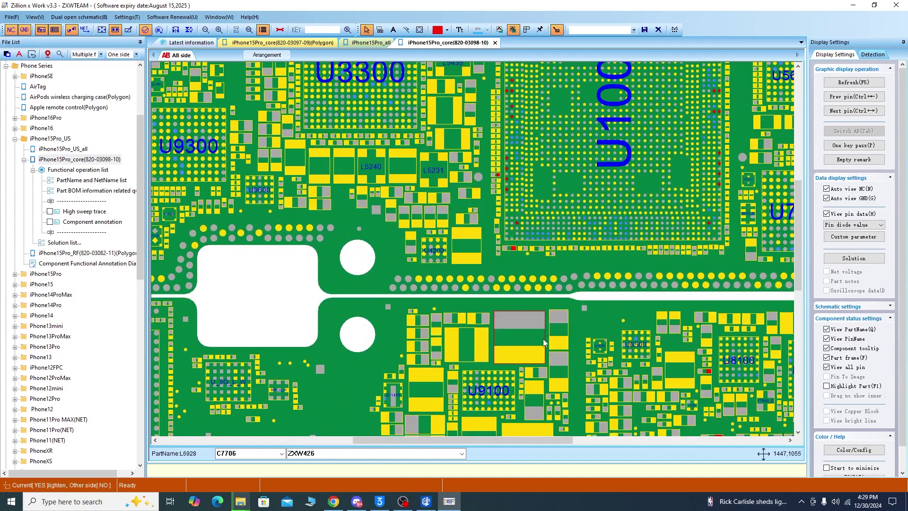
pyautogui.scroll(2, 506, 257)
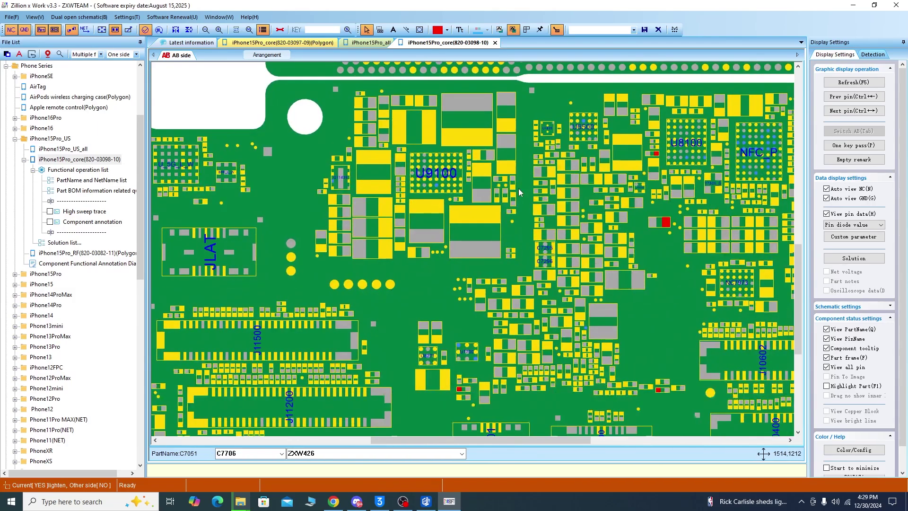
pyautogui.scroll(-2, 565, 360)
pyautogui.scroll(1, 565, 361)
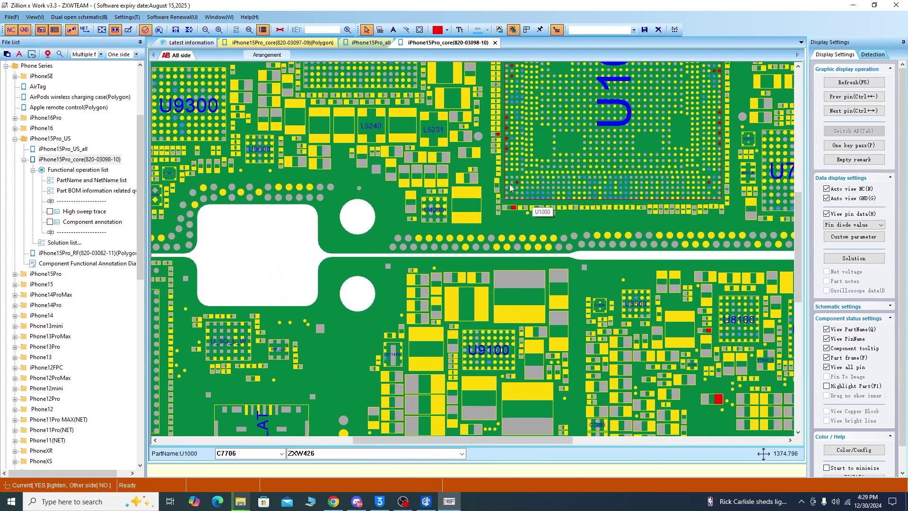
pyautogui.scroll(-5, 553, 279)
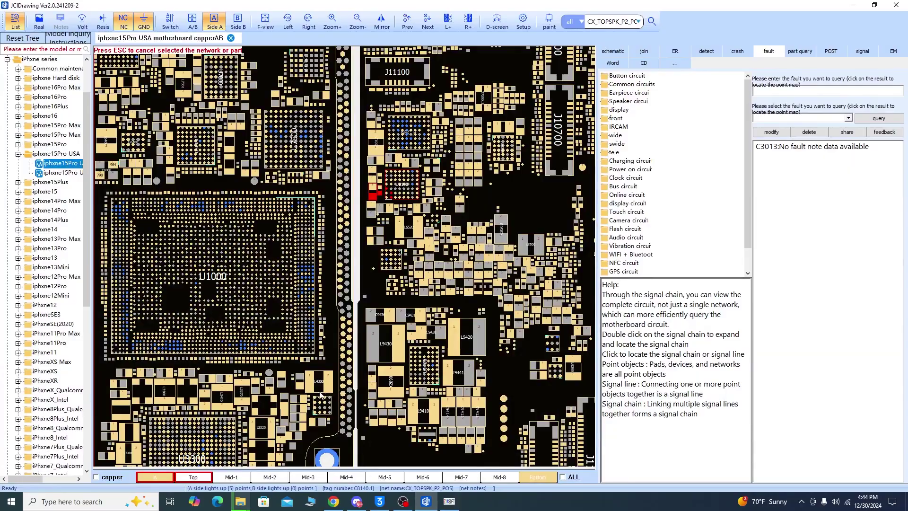
# - In JCIDrawing, highlight the PP1V24_S4 net from capacitor C3363 and follow its points across the board
pyautogui.scroll(-3, 343, 273)
pyautogui.click(301, 374)
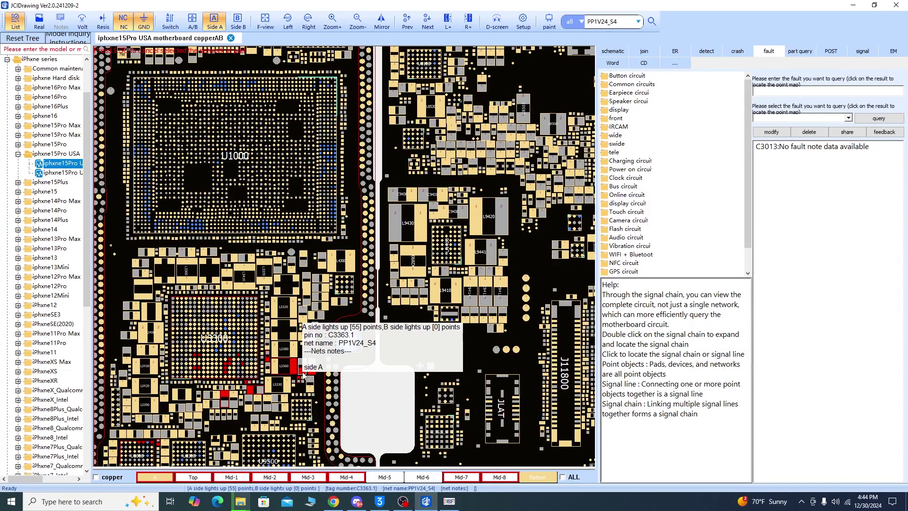
pyautogui.scroll(-3, 417, 276)
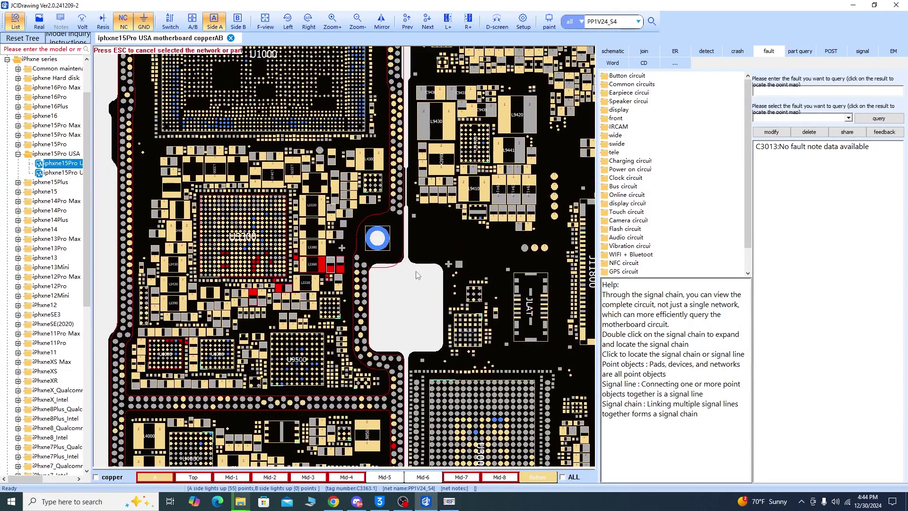
pyautogui.scroll(-3, 417, 275)
pyautogui.scroll(2, 173, 325)
# - Check the net at U8000 pin E6, highlight PP1V24_S4 from pin H7, and inspect the area around U3000 and U4200
pyautogui.click(173, 325)
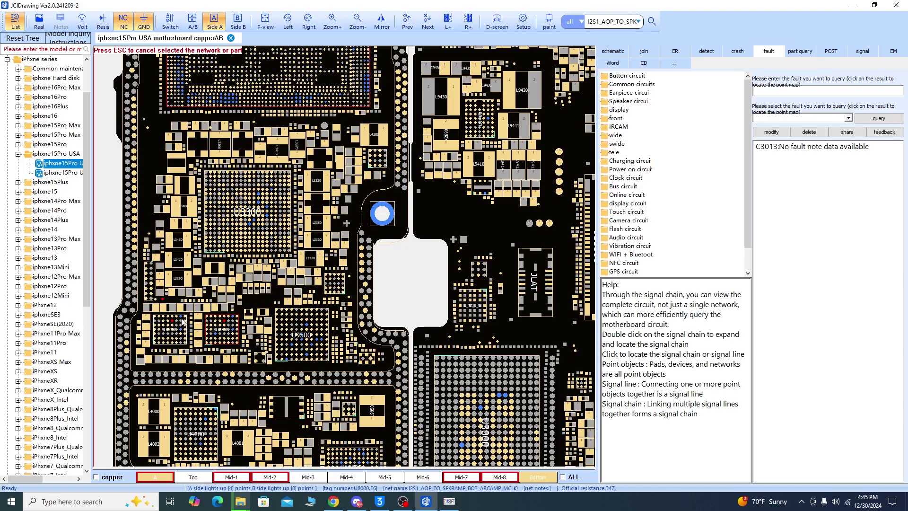
pyautogui.click(186, 321)
pyautogui.scroll(-3, 361, 323)
pyautogui.scroll(-2, 355, 312)
pyautogui.hscroll(5, 345, 301)
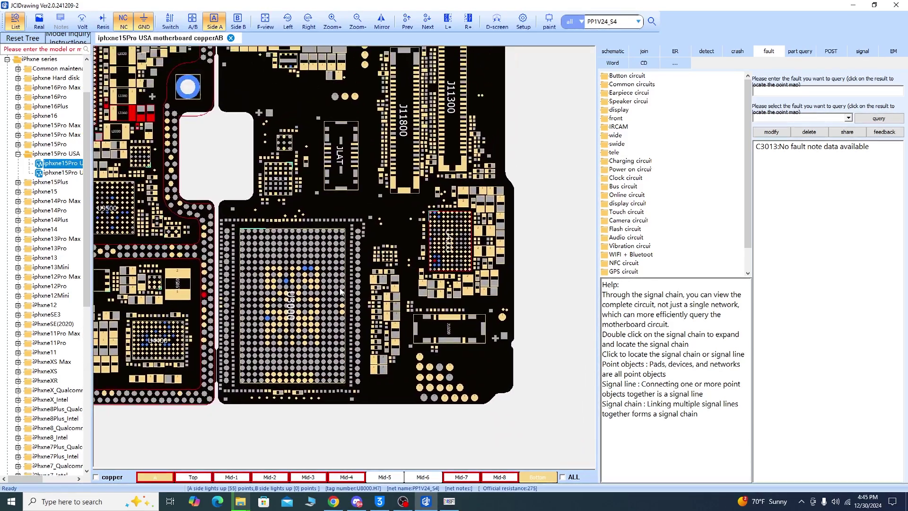
pyautogui.scroll(1, 339, 293)
pyautogui.hscroll(1, 339, 294)
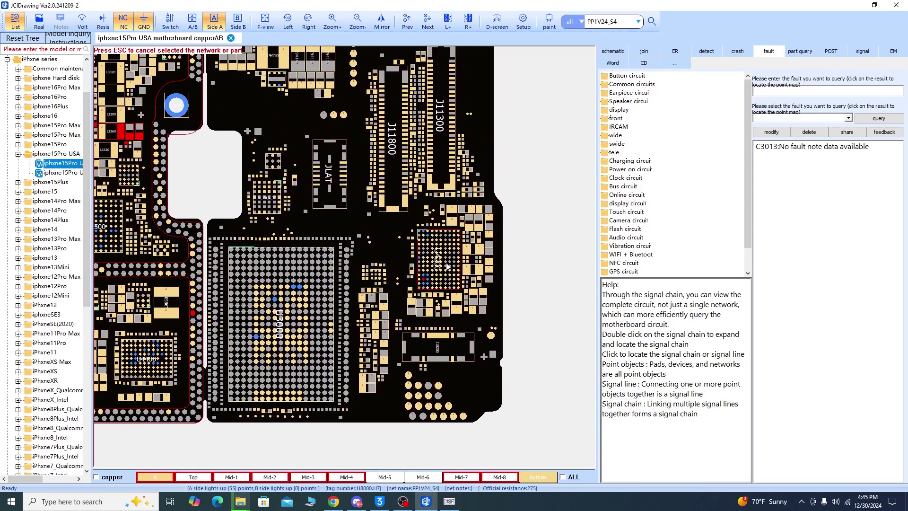
# - Identify U4200 and highlight its PP_BATT_VCC_BPIC and PP_VDD_MAIN nets in turn from pins L4 and L6
pyautogui.scroll(1, 447, 279)
pyautogui.hscroll(-2, 447, 279)
pyautogui.click(450, 293)
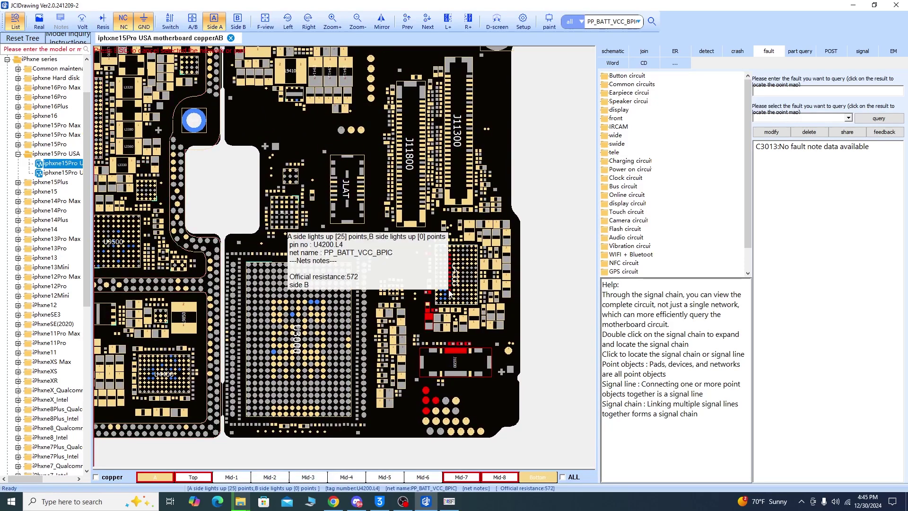
pyautogui.press('Escape')
pyautogui.click(456, 294)
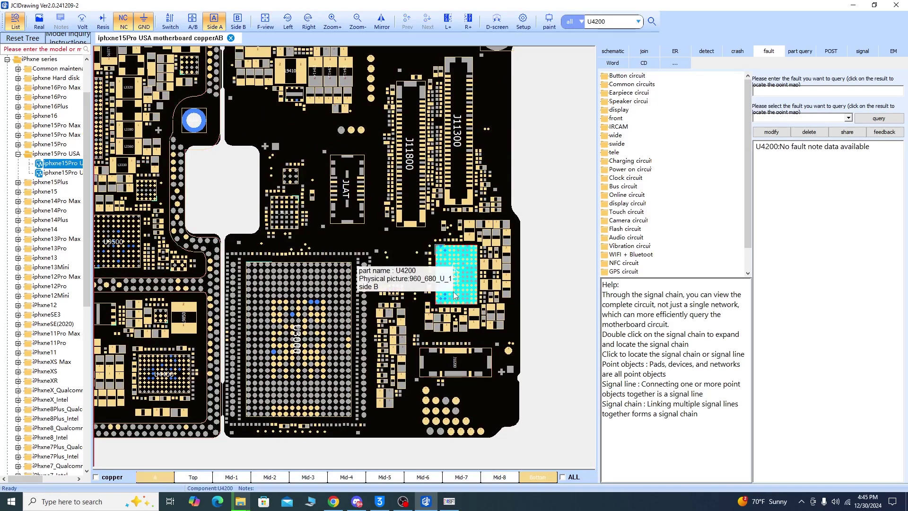
pyautogui.click(459, 294)
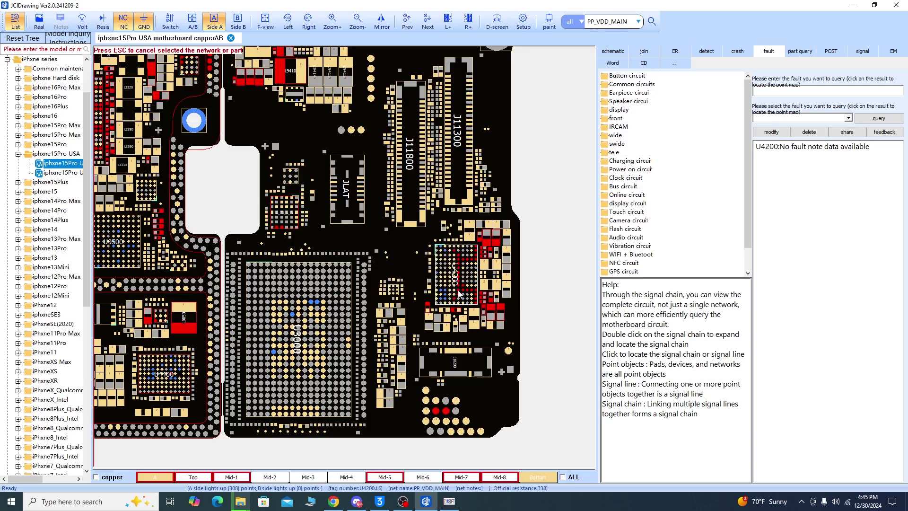